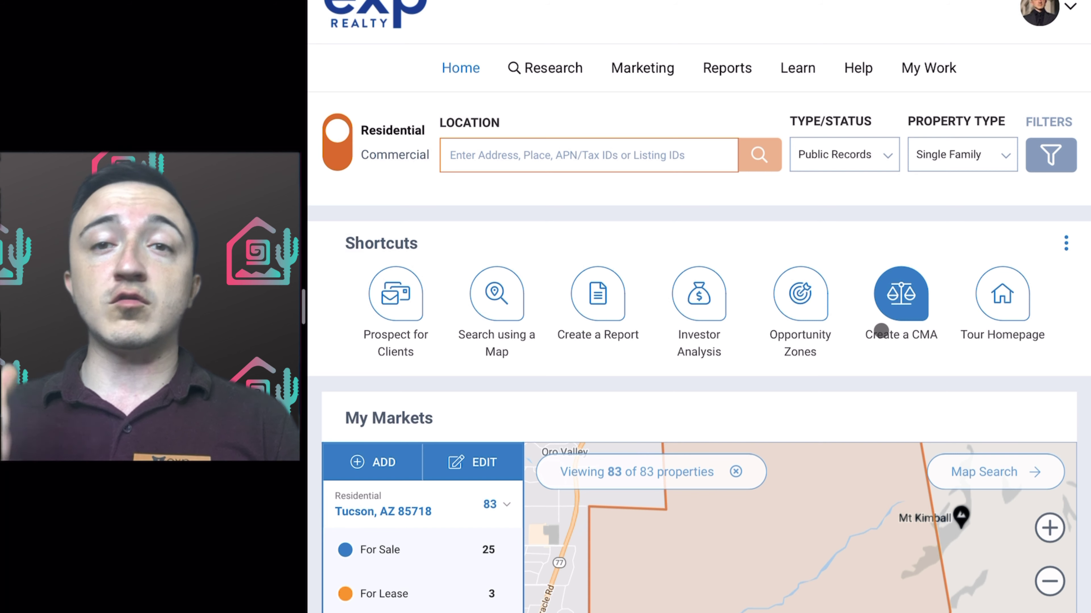
- Open the full map search for the Tucson, AZ 85718 market
{"action": "scroll", "coordinate": [881, 331], "scroll_direction": "down", "scroll_amount": 2}
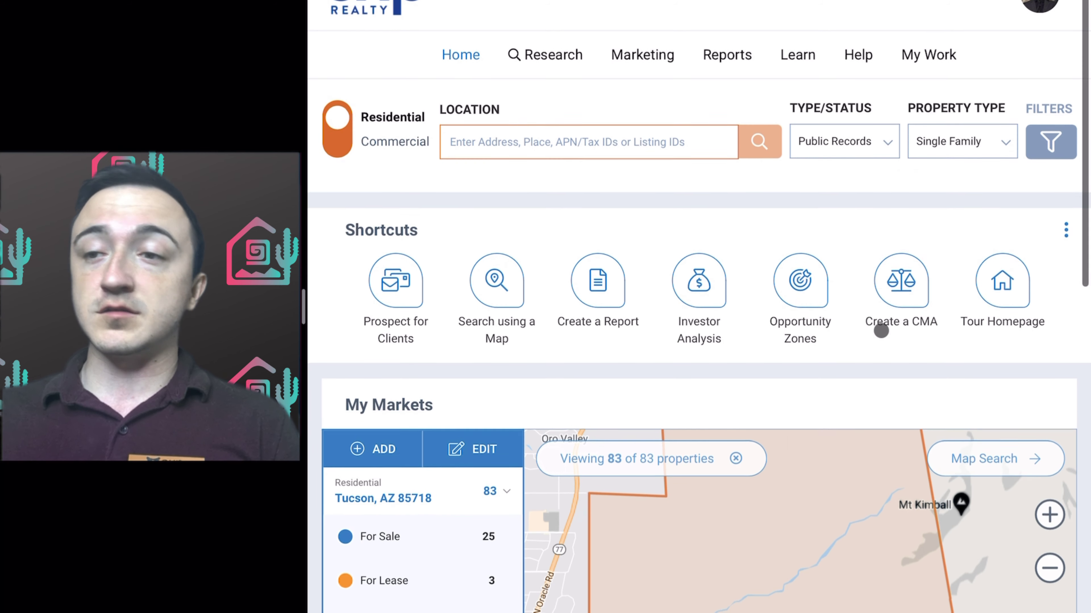
{"action": "scroll", "coordinate": [880, 331], "scroll_direction": "down", "scroll_amount": 2}
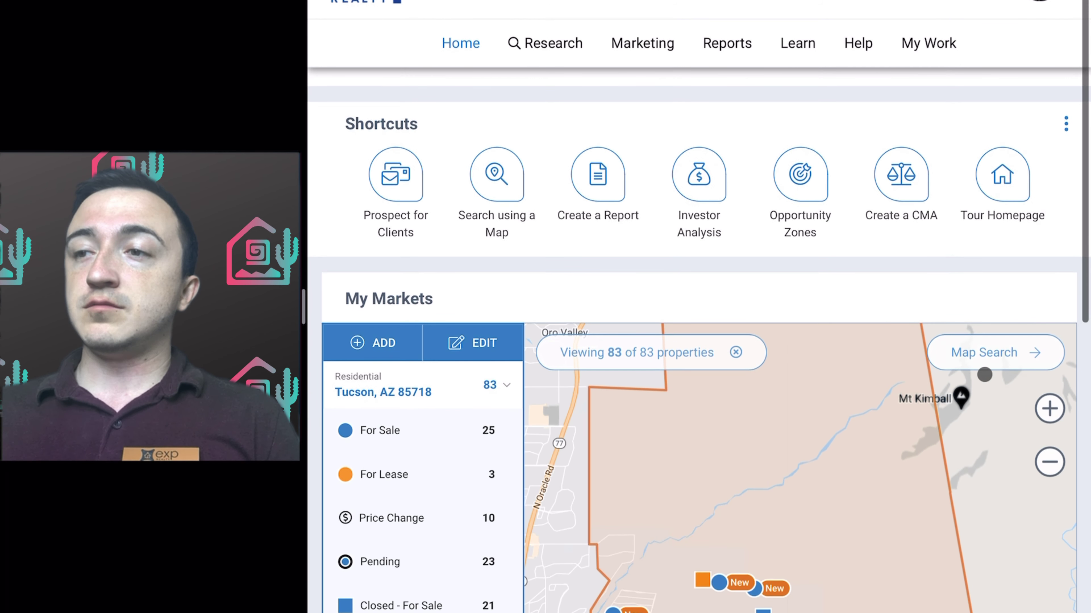
{"action": "left_click", "coordinate": [968, 357]}
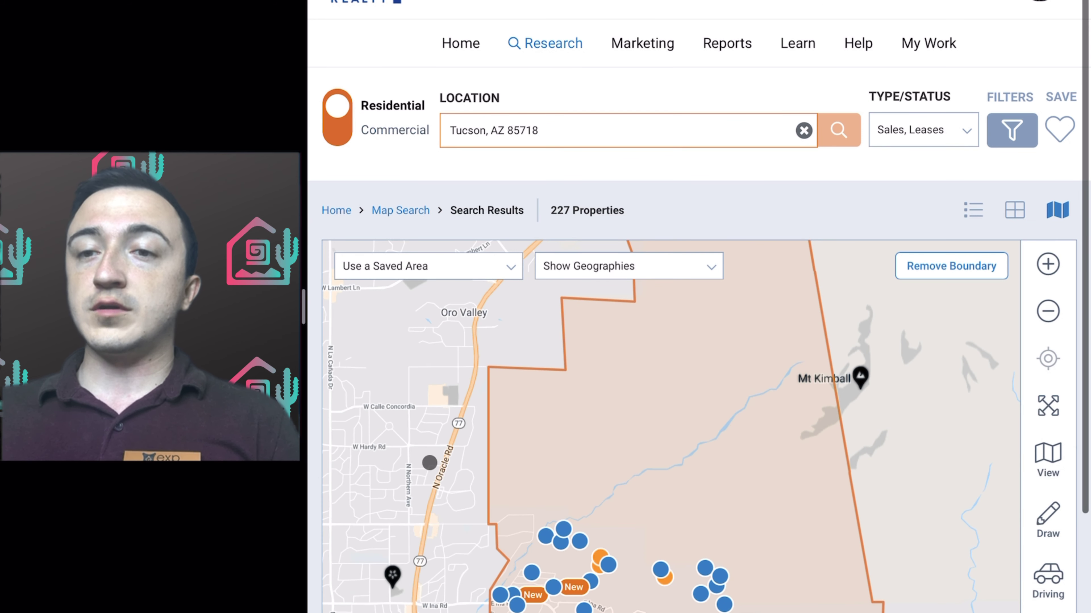
{"action": "scroll", "coordinate": [429, 463], "scroll_direction": "down", "scroll_amount": 5}
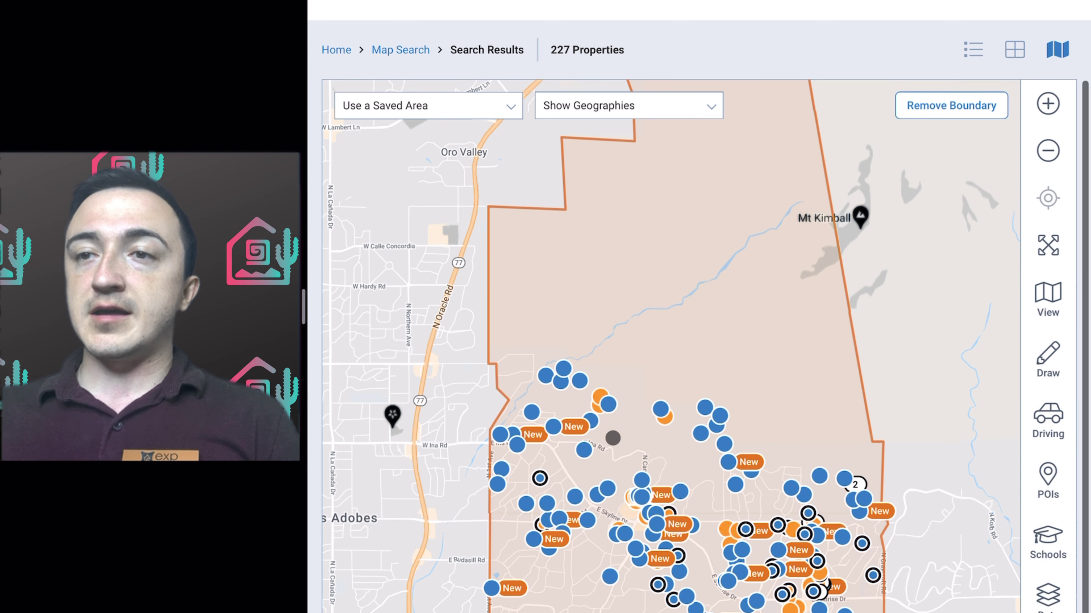
- Draw a polygon search area bounded by W Hardy Rd, N Northern Ave, W Magee Rd and N La Cañada Dr
{"action": "left_click_drag", "start_coordinate": [432, 353], "coordinate": [675, 389]}
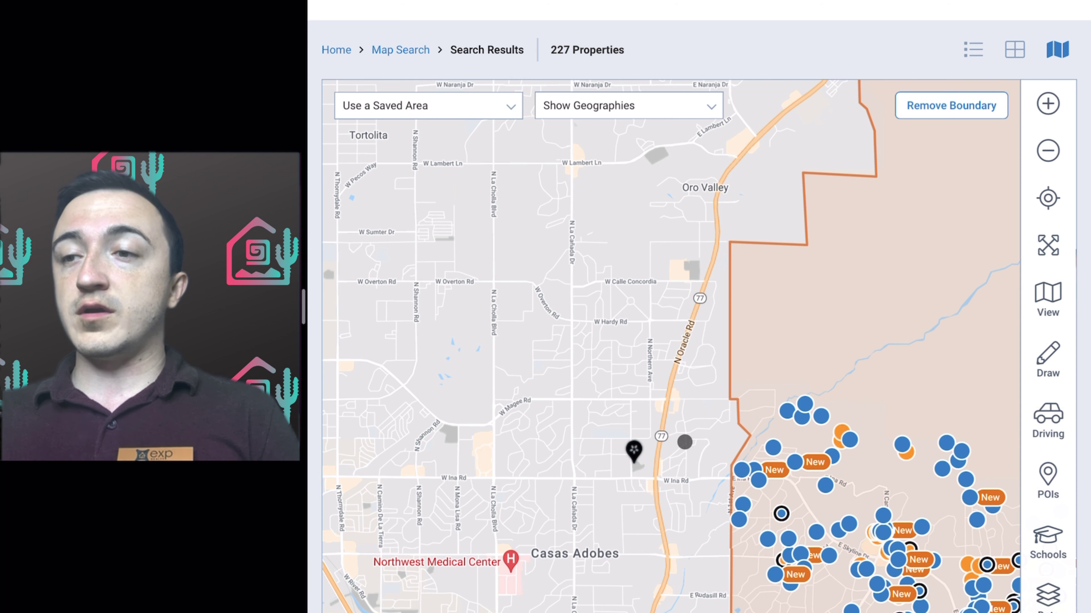
{"action": "scroll", "coordinate": [583, 405], "scroll_direction": "down", "scroll_amount": 1}
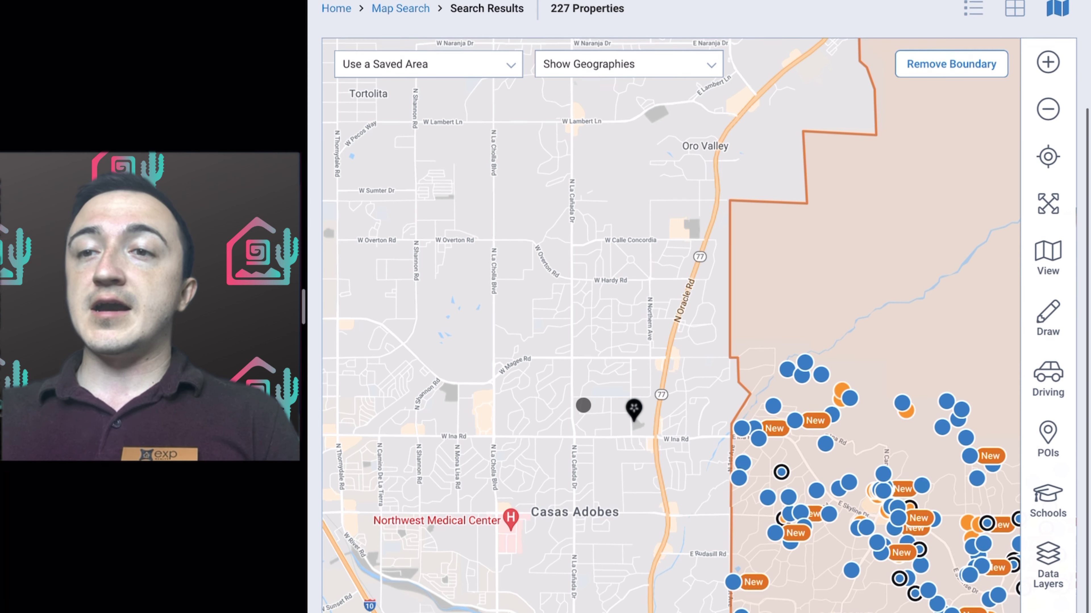
{"action": "left_click_drag", "start_coordinate": [567, 385], "coordinate": [657, 357]}
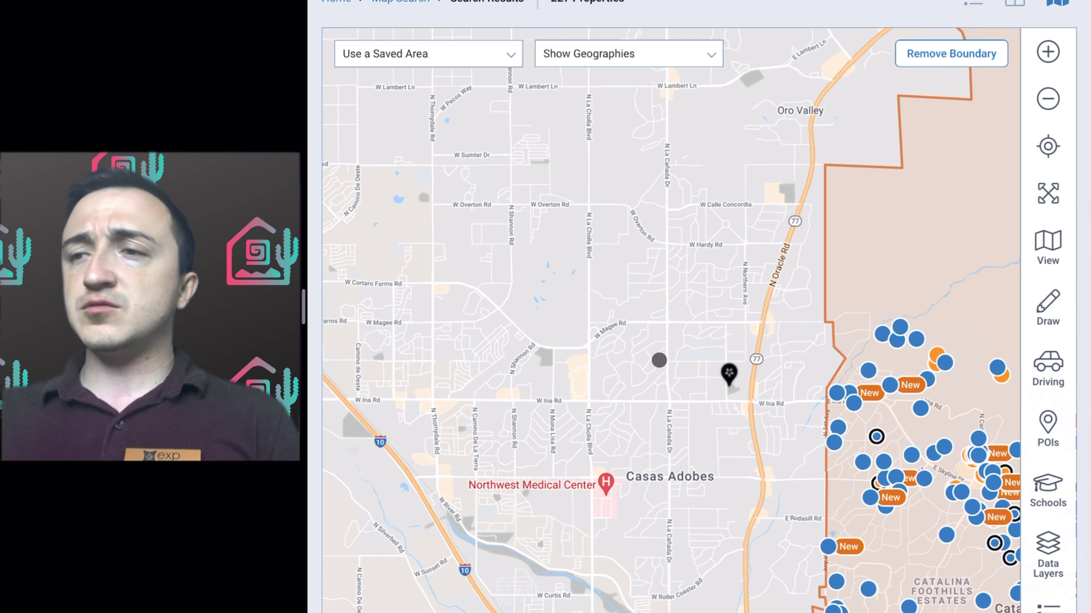
{"action": "left_click", "coordinate": [1054, 52]}
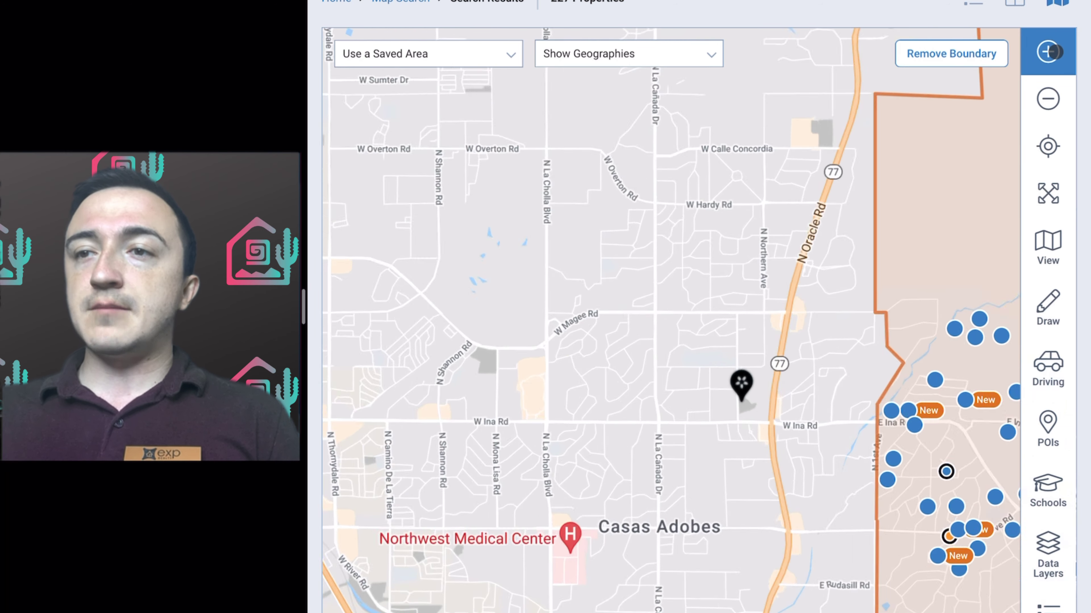
{"action": "left_click", "coordinate": [1048, 52]}
{"action": "left_click_drag", "start_coordinate": [712, 196], "coordinate": [596, 375]}
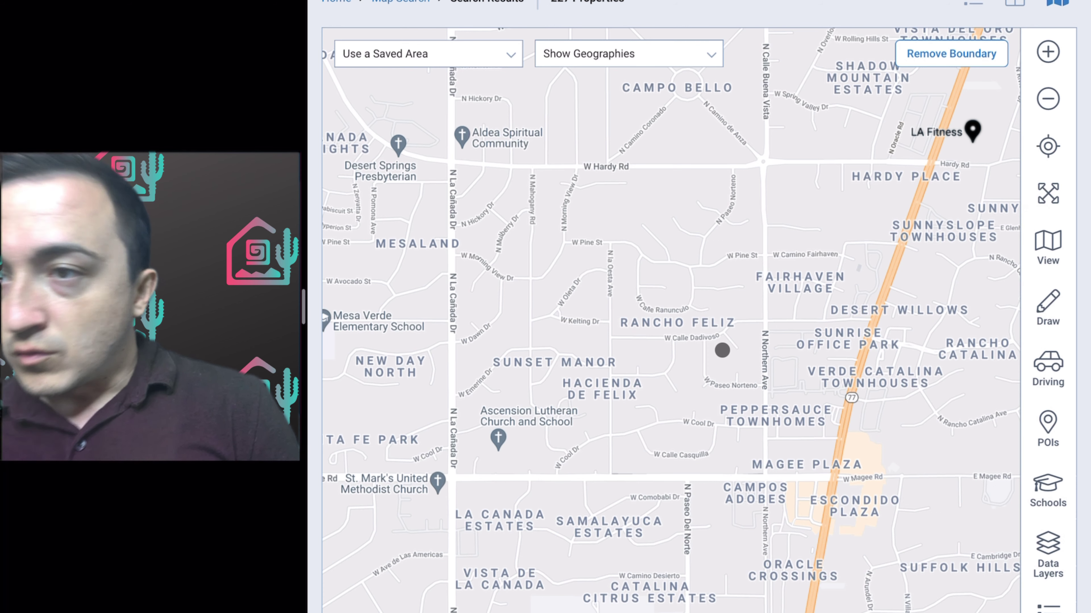
{"action": "left_click", "coordinate": [1050, 308]}
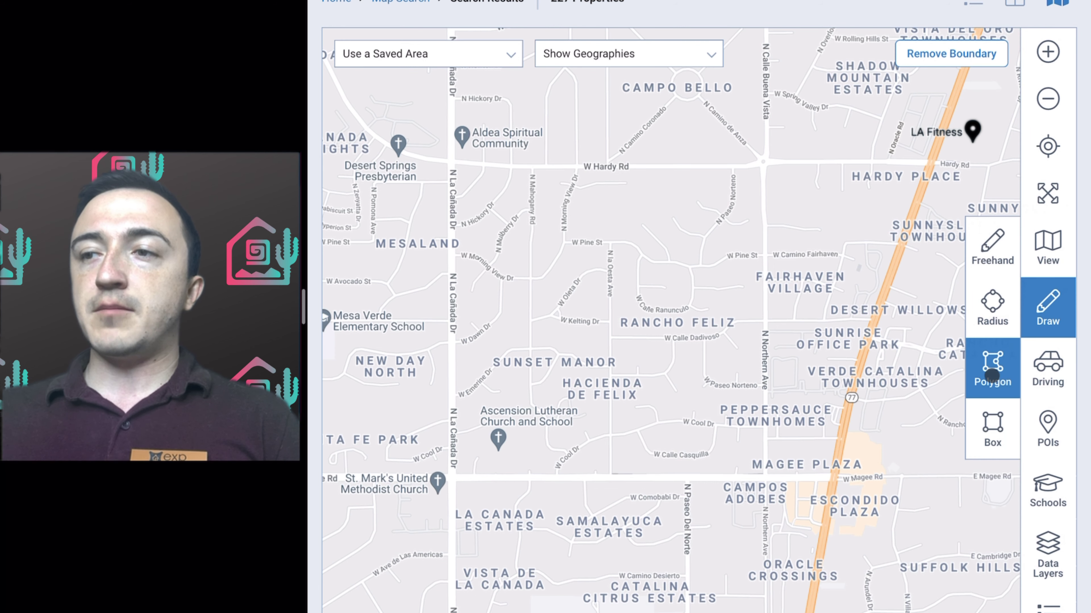
{"action": "left_click", "coordinate": [991, 374]}
{"action": "left_click", "coordinate": [453, 162]}
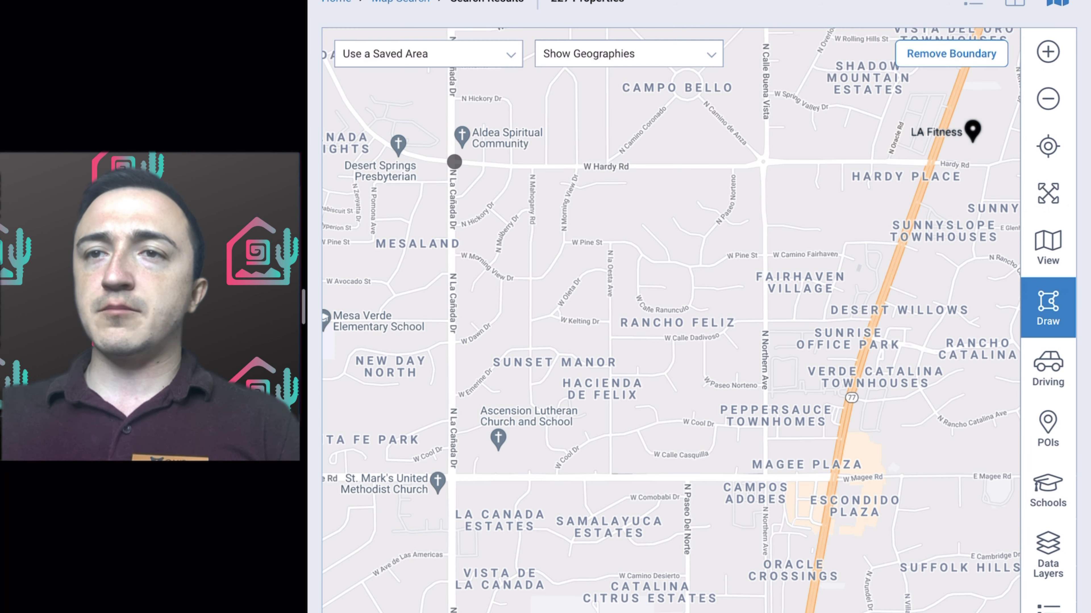
{"action": "left_click", "coordinate": [768, 165]}
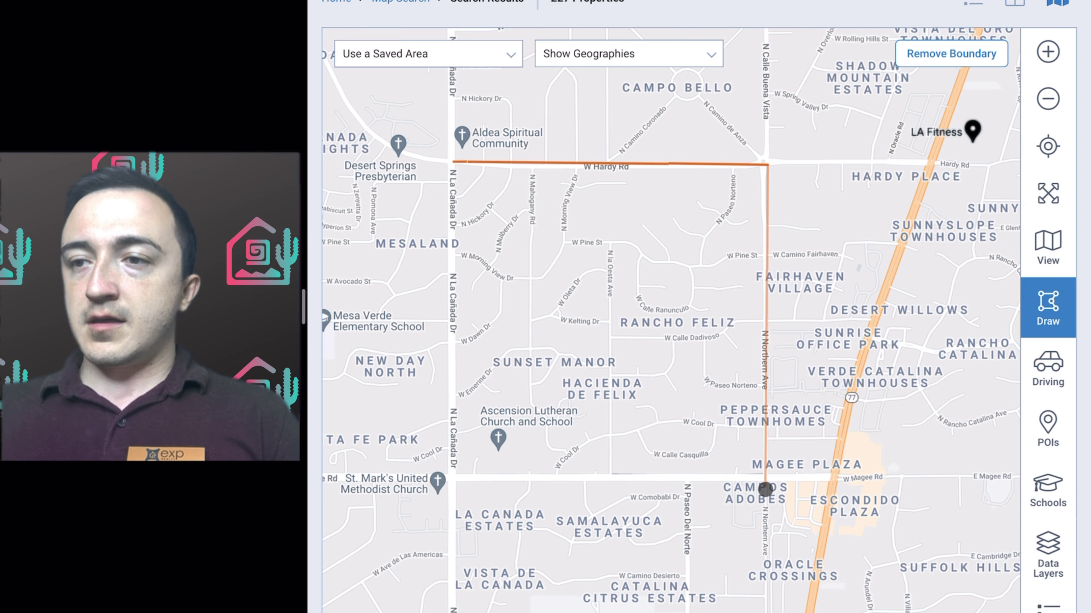
{"action": "left_click", "coordinate": [767, 477]}
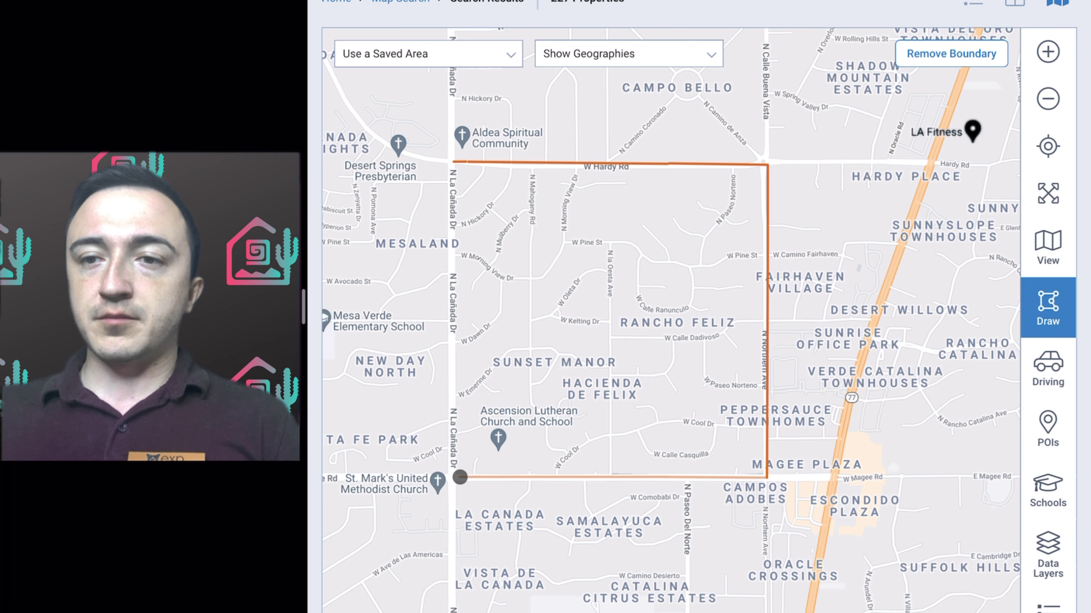
{"action": "left_click", "coordinate": [452, 476]}
{"action": "left_click", "coordinate": [456, 163]}
{"action": "left_click", "coordinate": [456, 166]}
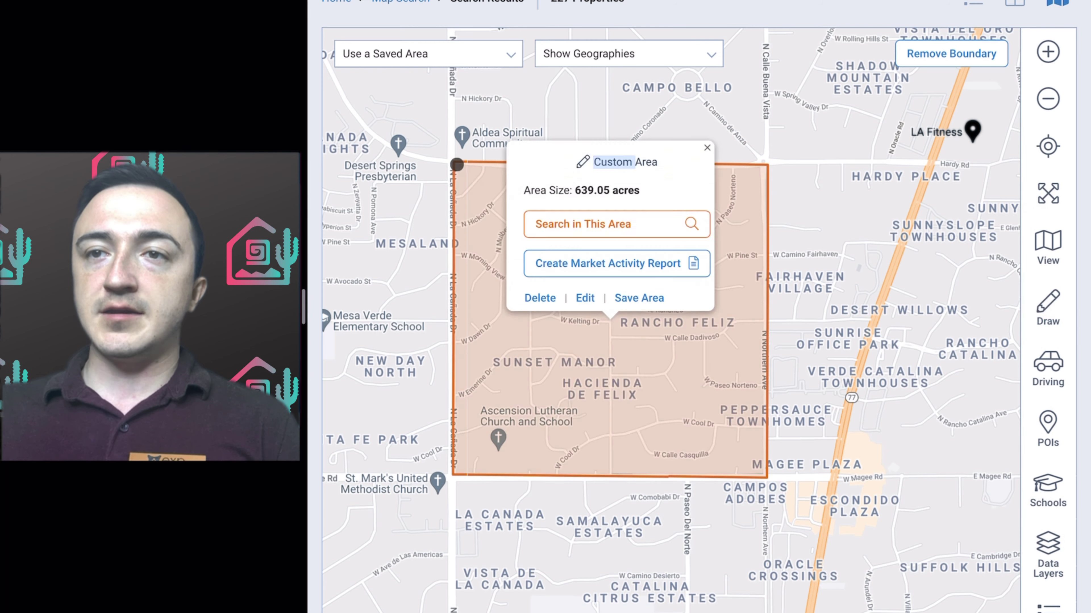
- Run the property search inside the drawn custom area
{"action": "scroll", "coordinate": [455, 166], "scroll_direction": "up", "scroll_amount": 1}
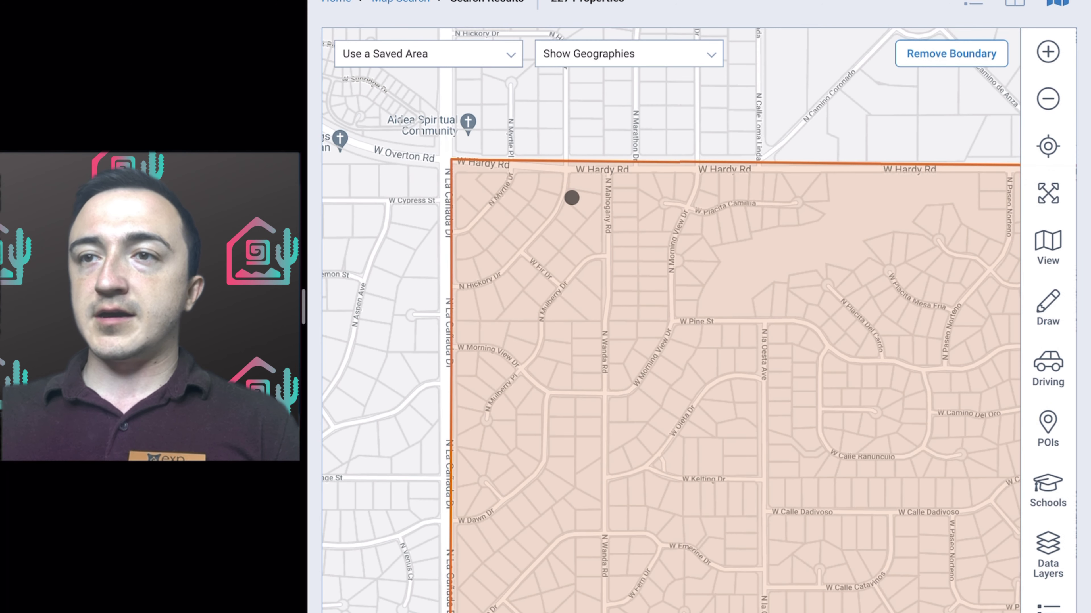
{"action": "left_click", "coordinate": [1047, 98]}
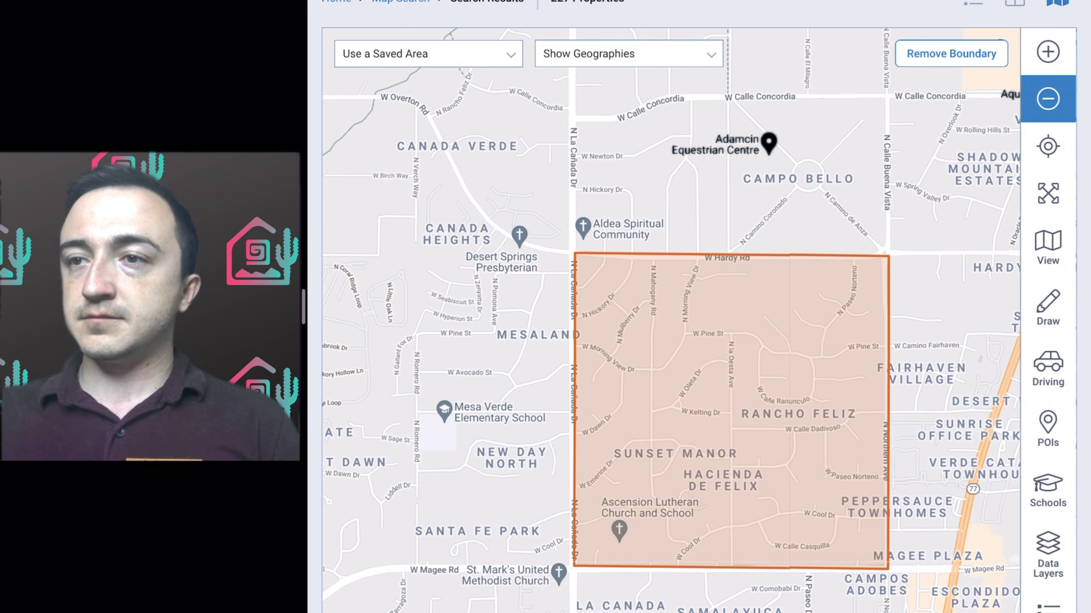
{"action": "left_click", "coordinate": [627, 318]}
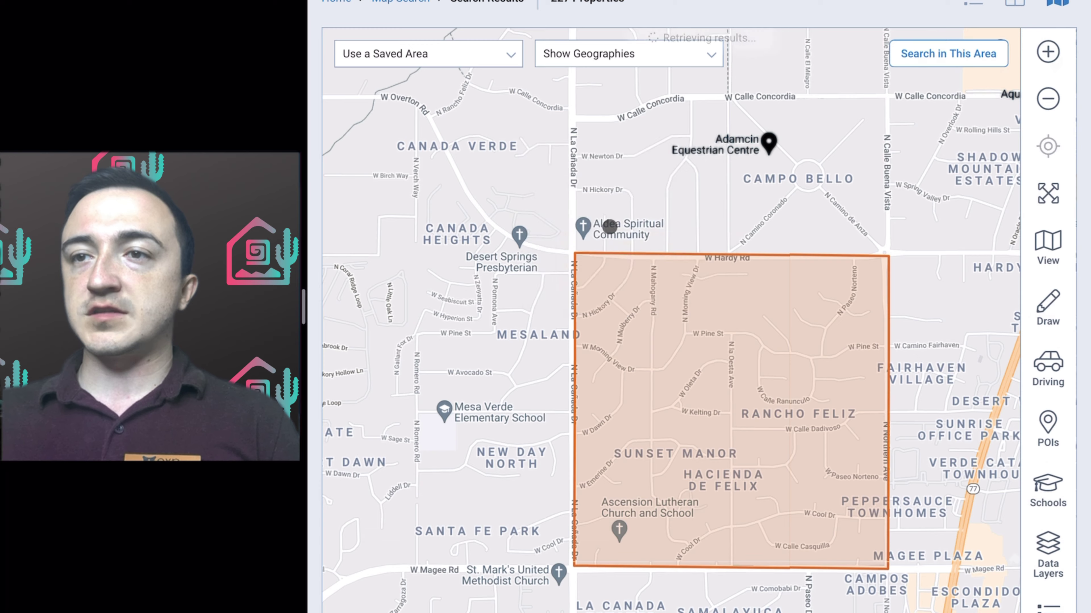
{"action": "left_click", "coordinate": [609, 226]}
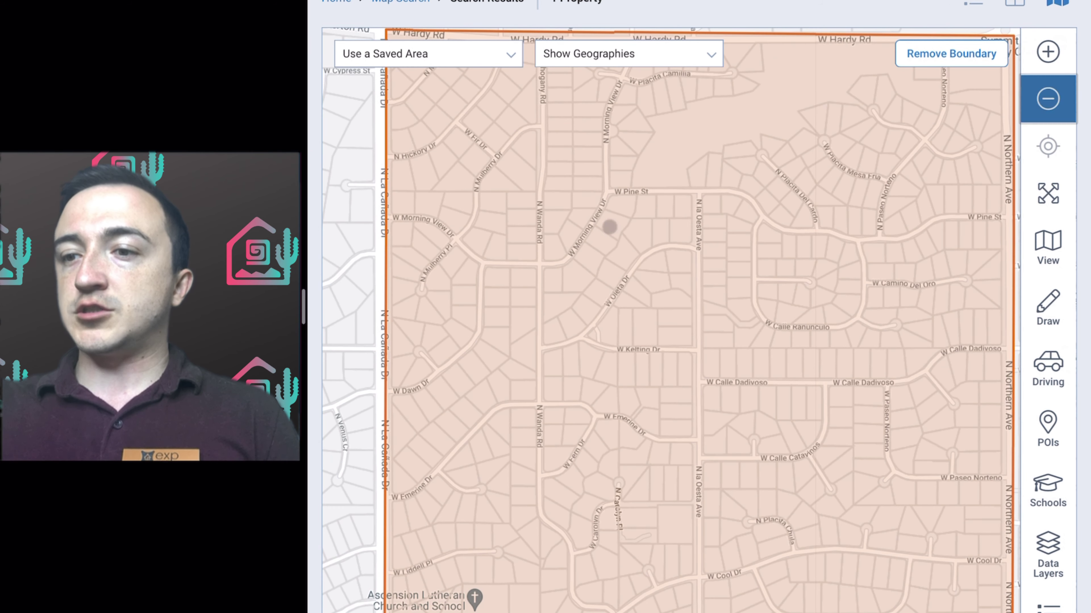
{"action": "left_click", "coordinate": [1048, 98]}
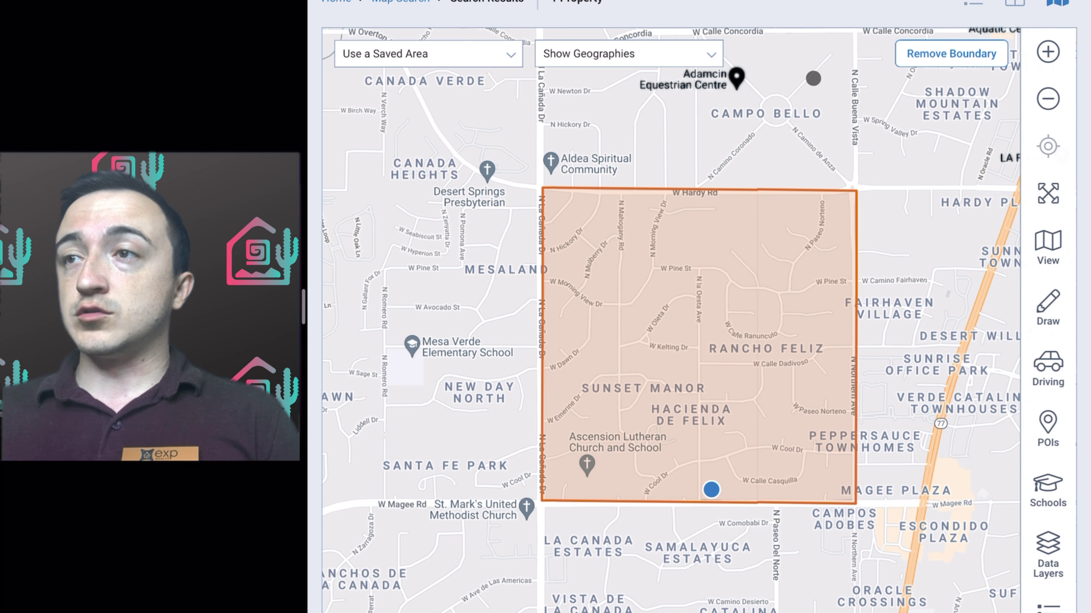
- Filter the search to Public Records and leave Single Family as the only property type, excluding Condo/Townhouse/Apt. and CoOp
{"action": "scroll", "coordinate": [813, 78], "scroll_direction": "up", "scroll_amount": 2}
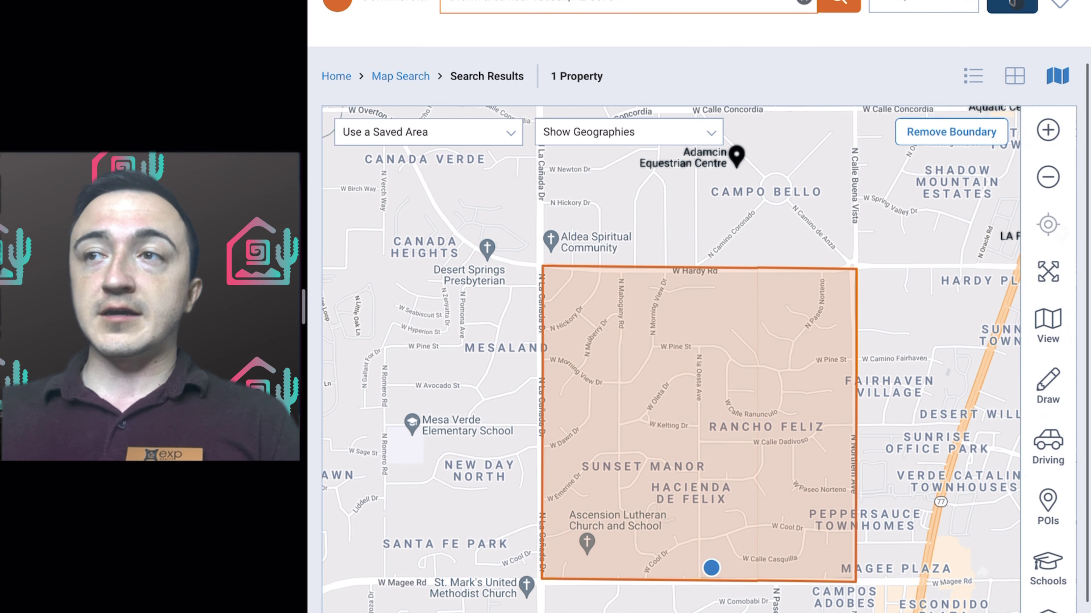
{"action": "left_click", "coordinate": [1014, 5]}
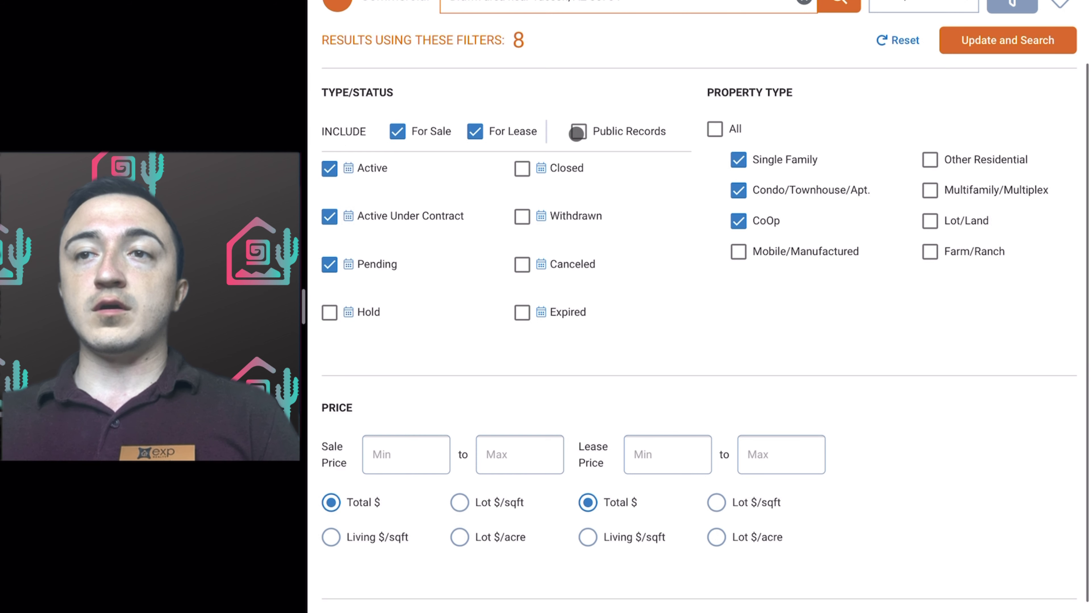
{"action": "left_click", "coordinate": [578, 132]}
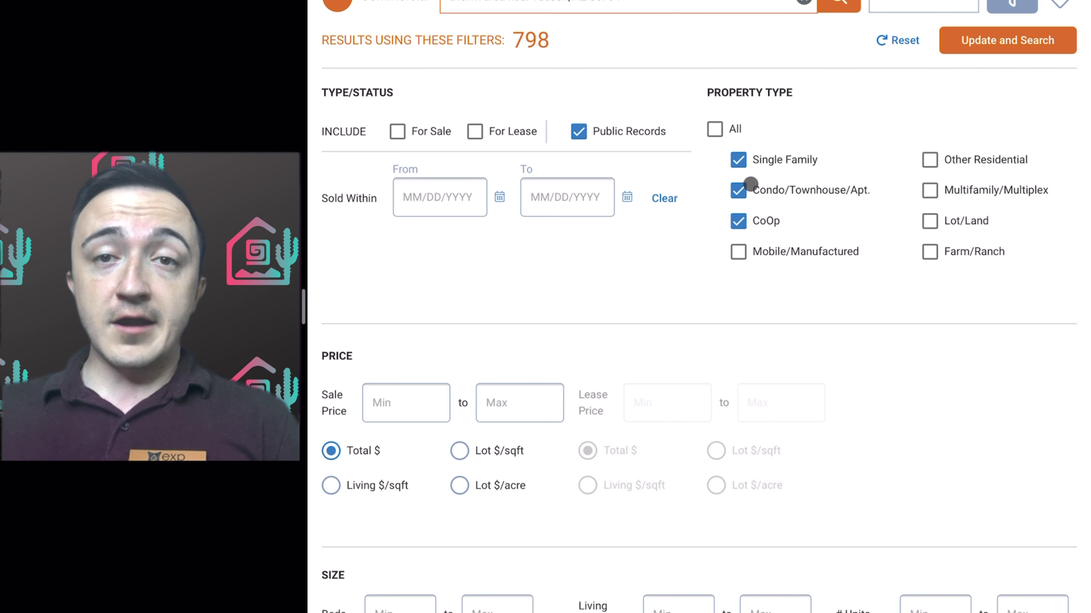
{"action": "left_click", "coordinate": [738, 189]}
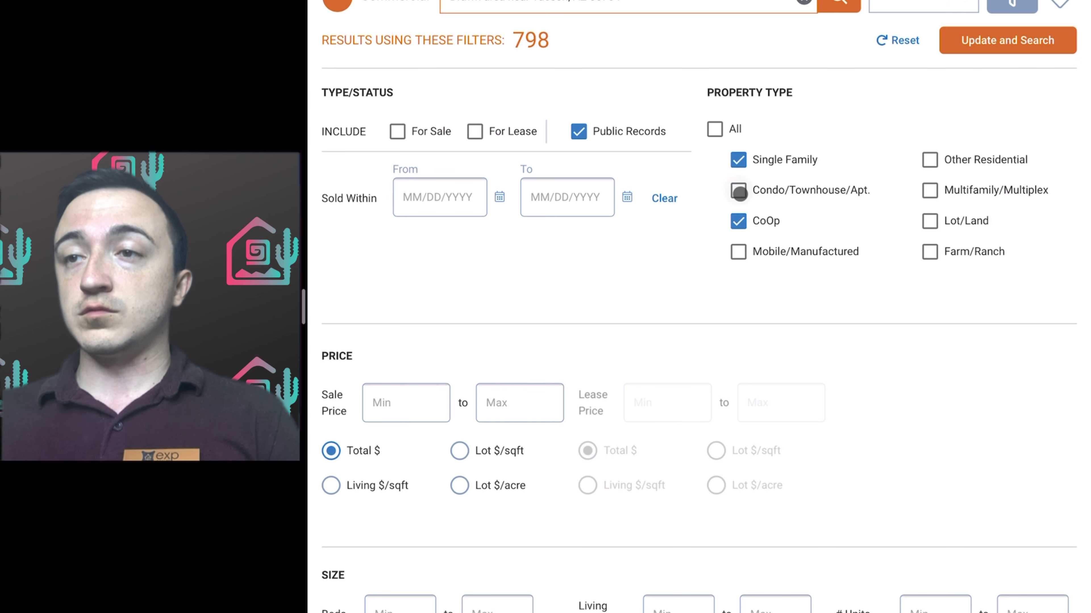
{"action": "left_click", "coordinate": [739, 223]}
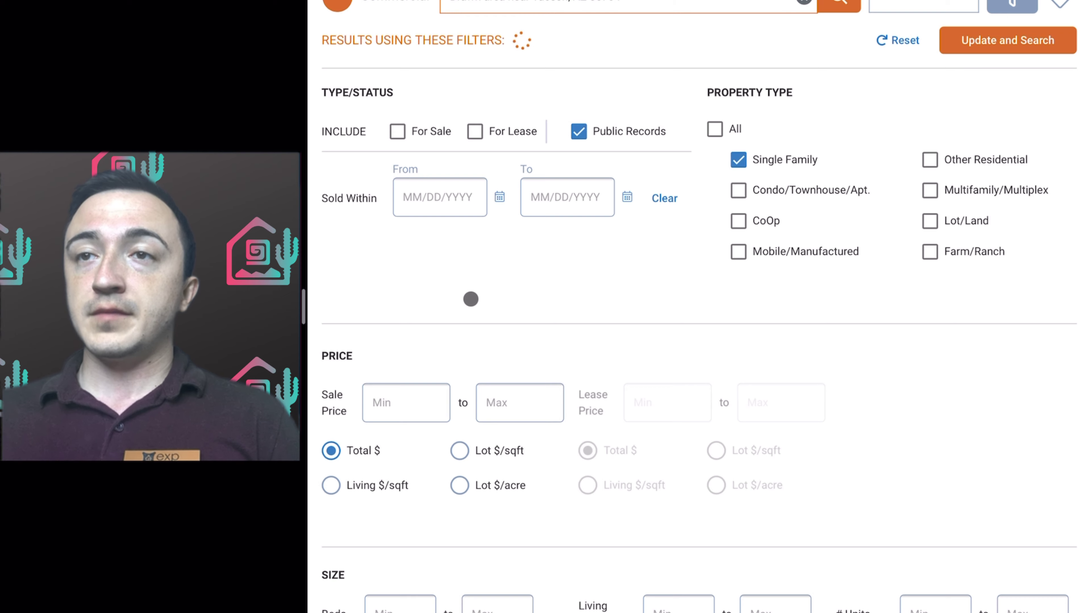
- Restrict the time owned filter to 15-20 and 20+ years
{"action": "scroll", "coordinate": [471, 299], "scroll_direction": "down", "scroll_amount": 5}
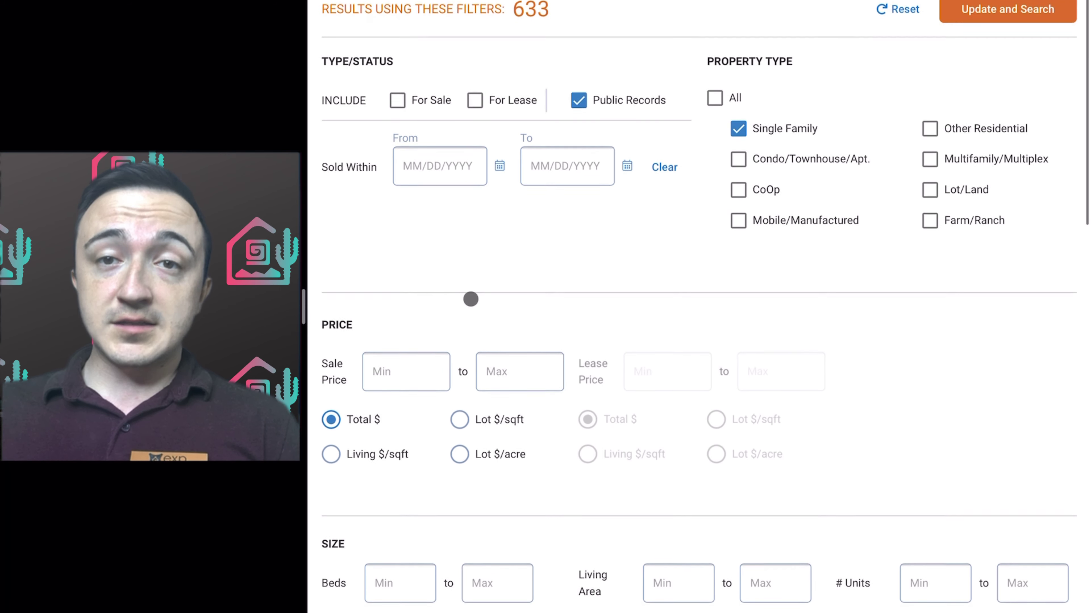
{"action": "scroll", "coordinate": [471, 299], "scroll_direction": "down", "scroll_amount": 20}
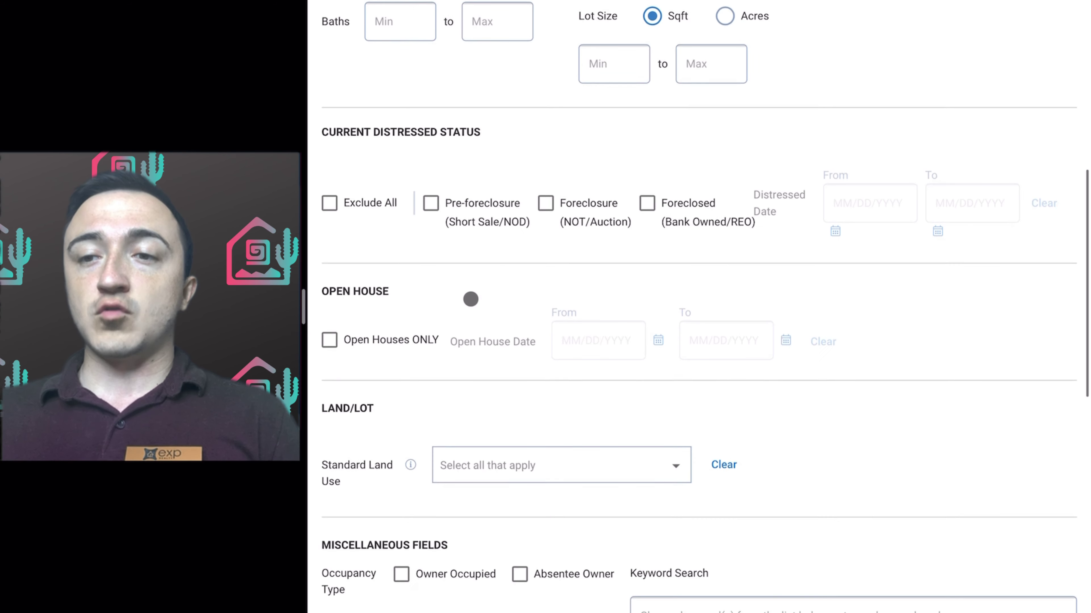
{"action": "scroll", "coordinate": [471, 299], "scroll_direction": "down", "scroll_amount": 2}
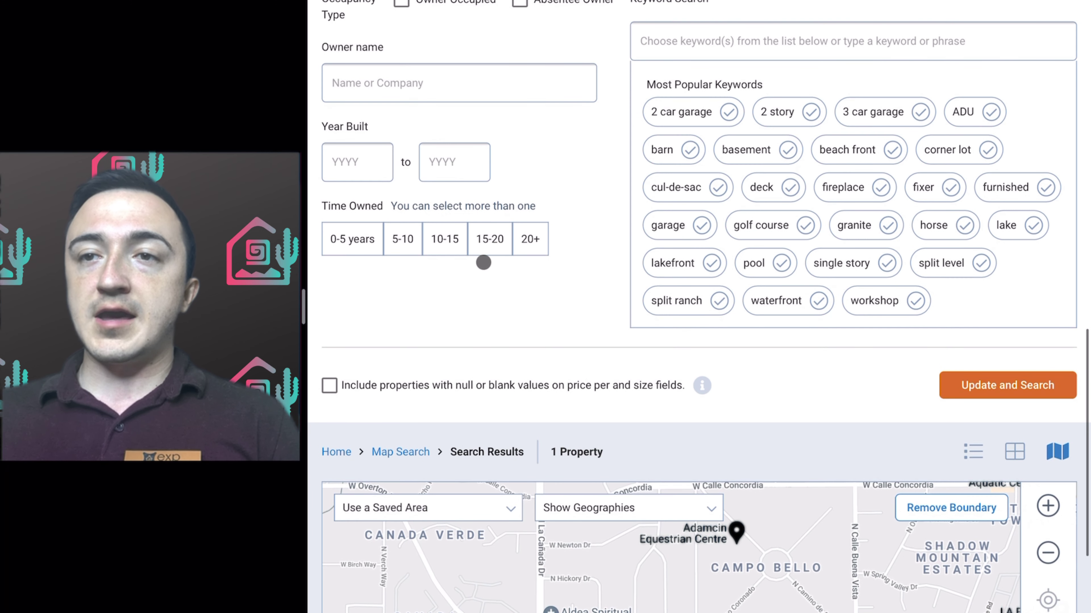
{"action": "left_click", "coordinate": [490, 248]}
{"action": "left_click", "coordinate": [523, 248]}
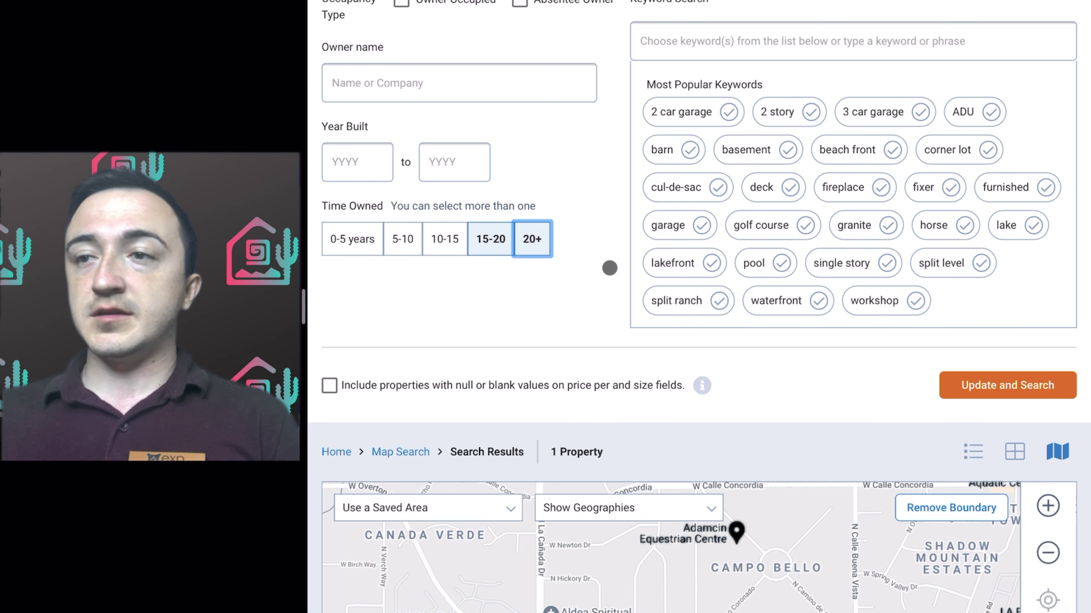
- Examine the number of matching results and the available price, size and distressed status filters
{"action": "scroll", "coordinate": [623, 237], "scroll_direction": "down", "scroll_amount": 8}
{"action": "scroll", "coordinate": [622, 236], "scroll_direction": "up", "scroll_amount": 15}
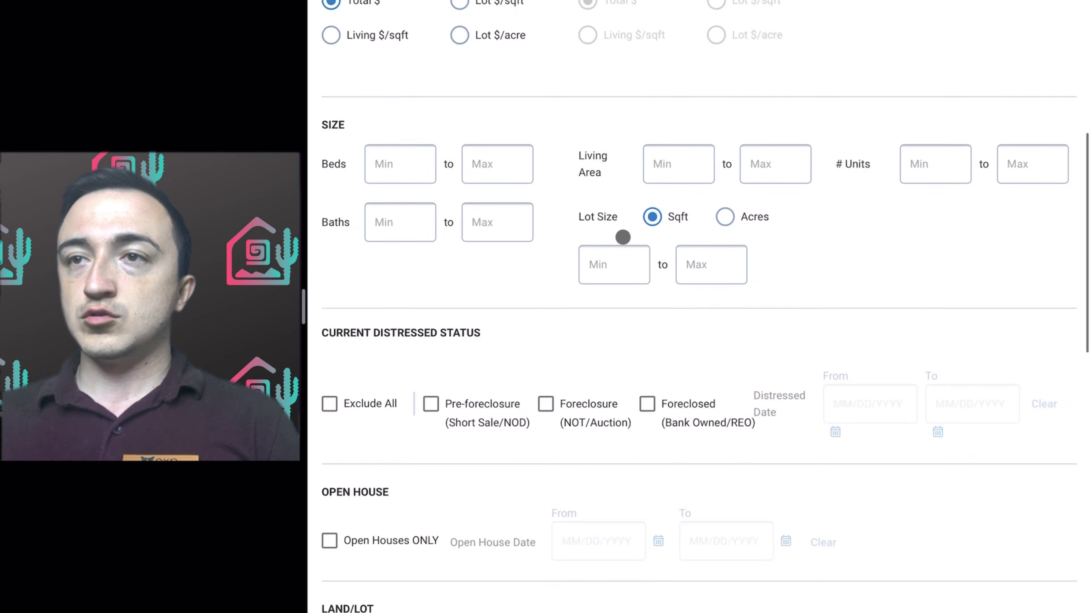
{"action": "scroll", "coordinate": [623, 237], "scroll_direction": "up", "scroll_amount": 15}
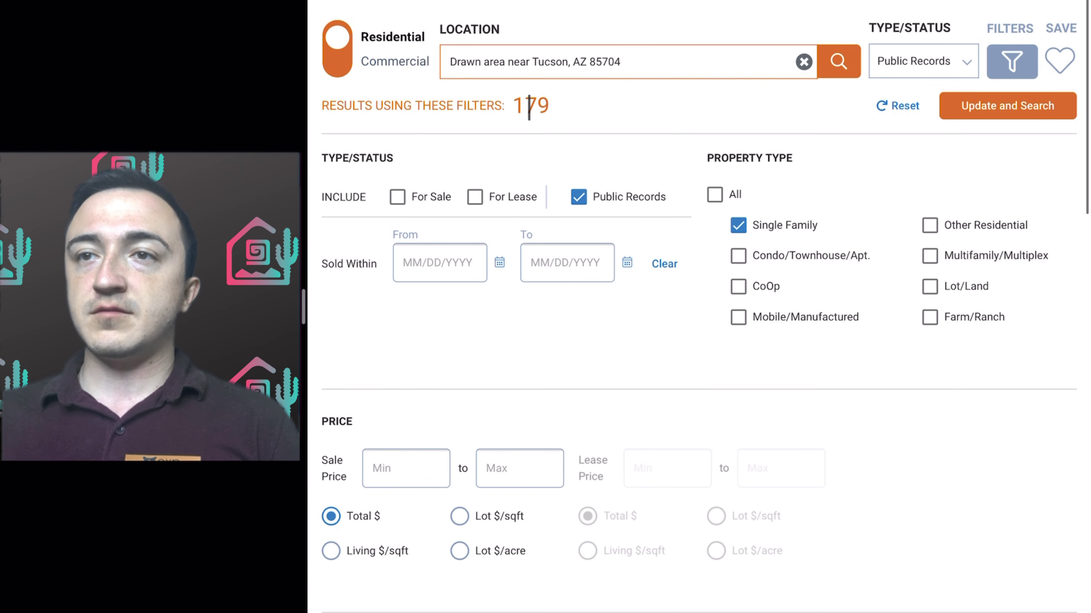
{"action": "scroll", "coordinate": [595, 274], "scroll_direction": "down", "scroll_amount": 2}
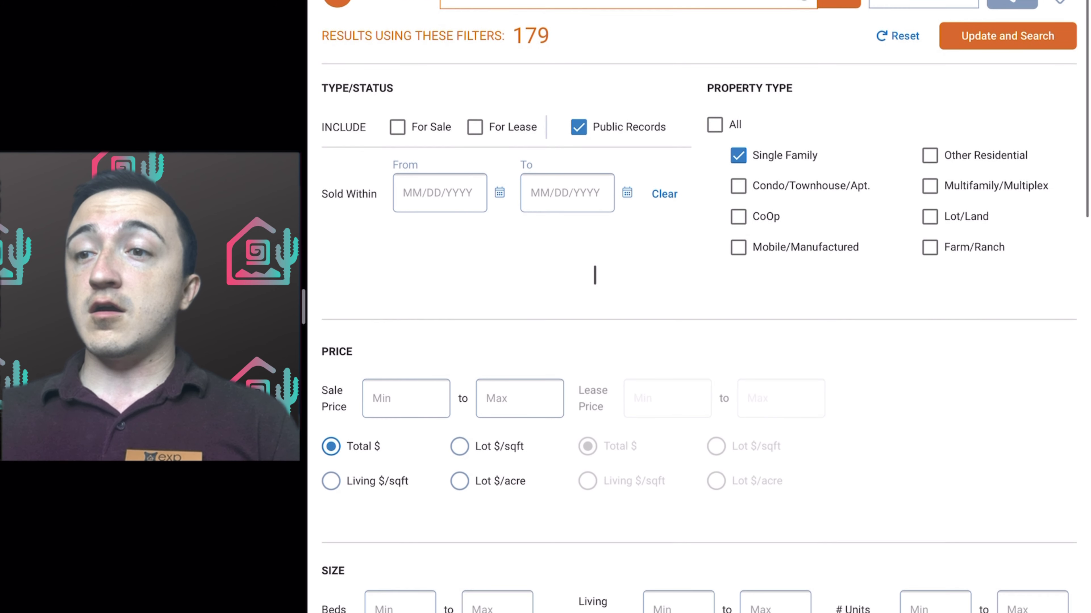
{"action": "scroll", "coordinate": [595, 275], "scroll_direction": "down", "scroll_amount": 2}
{"action": "scroll", "coordinate": [595, 275], "scroll_direction": "up", "scroll_amount": 5}
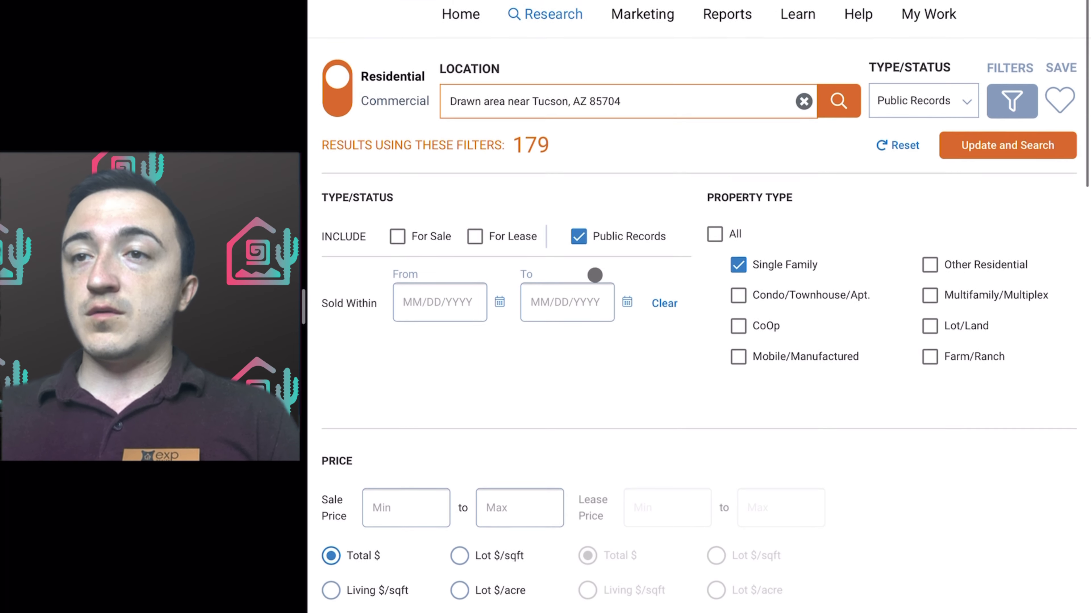
{"action": "scroll", "coordinate": [595, 275], "scroll_direction": "up", "scroll_amount": 2}
{"action": "scroll", "coordinate": [672, 385], "scroll_direction": "down", "scroll_amount": 6}
{"action": "scroll", "coordinate": [671, 385], "scroll_direction": "down", "scroll_amount": 6}
{"action": "left_click", "coordinate": [696, 299]}
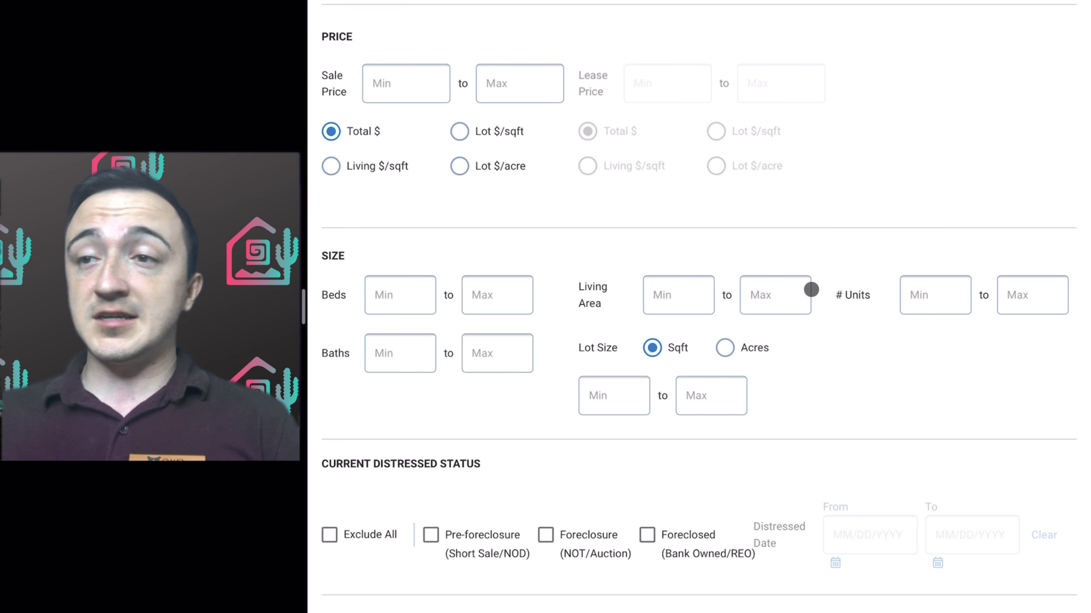
{"action": "scroll", "coordinate": [718, 305], "scroll_direction": "down", "scroll_amount": 2}
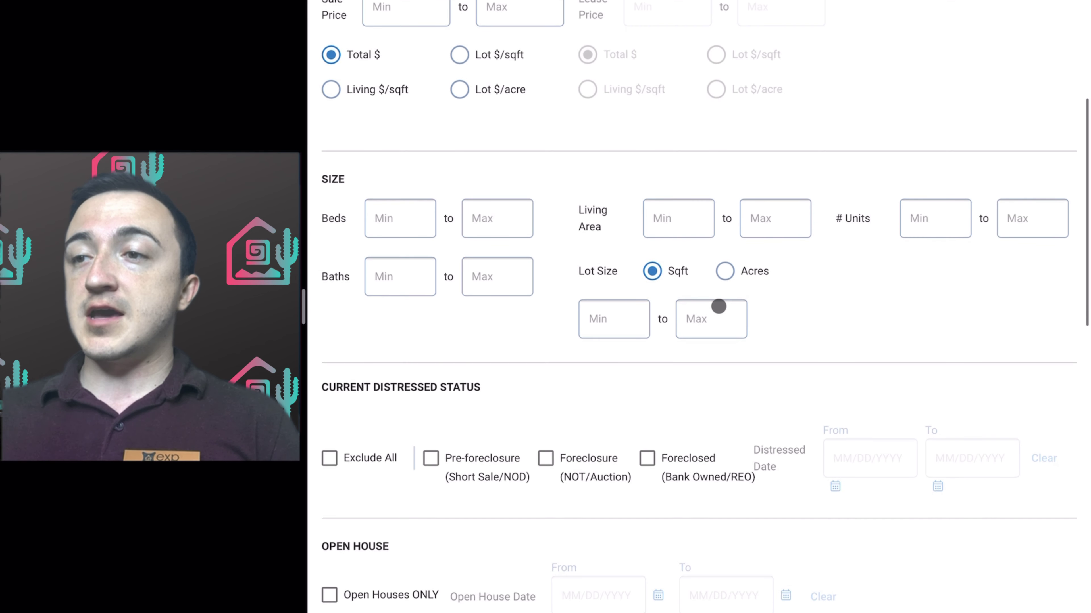
{"action": "scroll", "coordinate": [719, 306], "scroll_direction": "down", "scroll_amount": 3}
- Update the search with the chosen filters and show the matching properties as a list
{"action": "scroll", "coordinate": [719, 306], "scroll_direction": "up", "scroll_amount": 15}
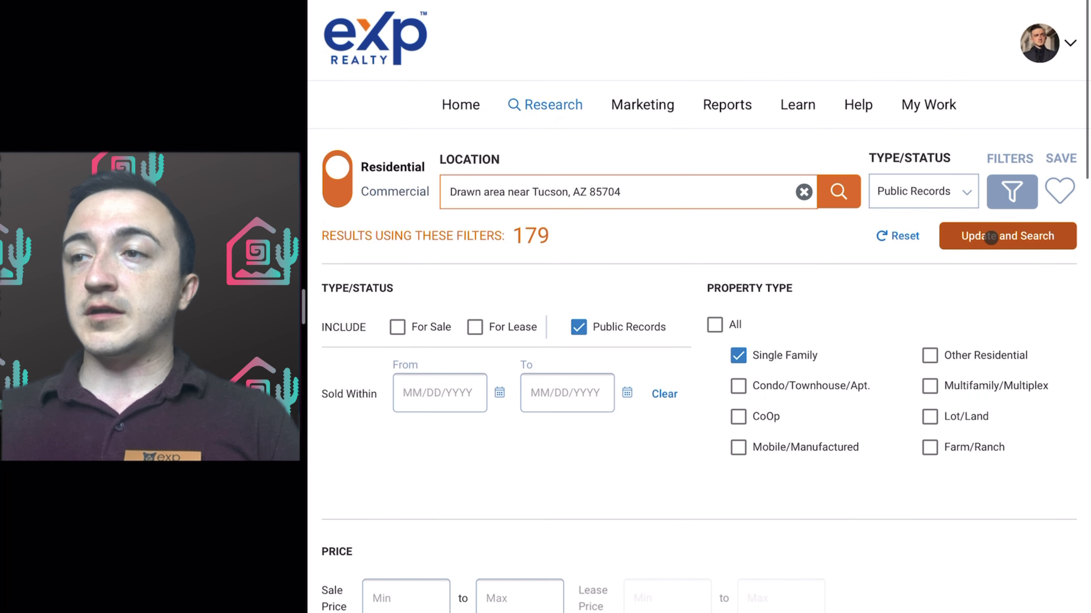
{"action": "left_click", "coordinate": [987, 236]}
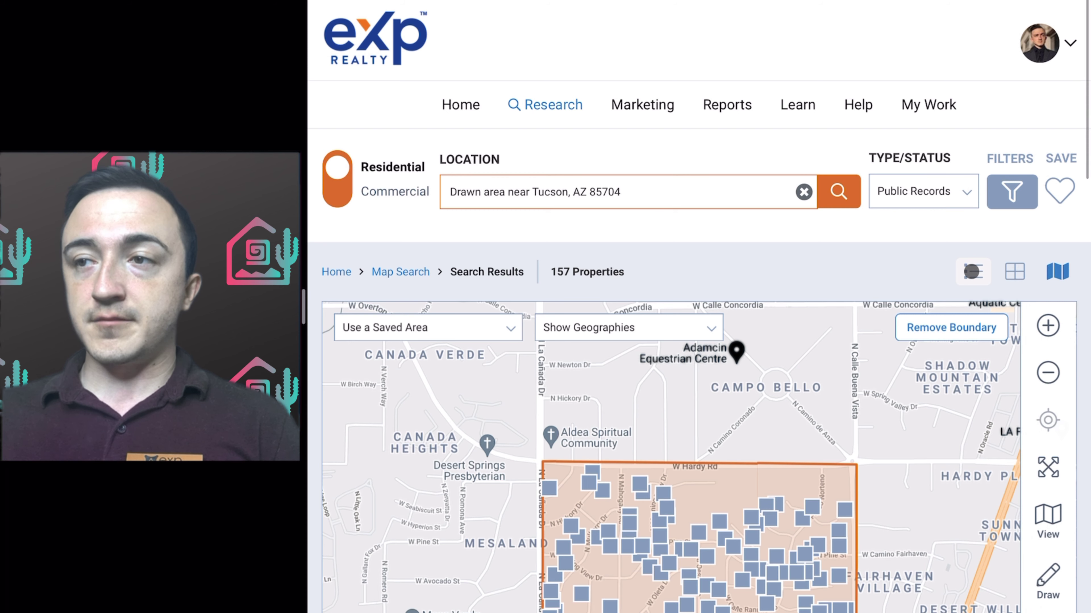
{"action": "left_click", "coordinate": [972, 272]}
{"action": "scroll", "coordinate": [621, 269], "scroll_direction": "down", "scroll_amount": 1}
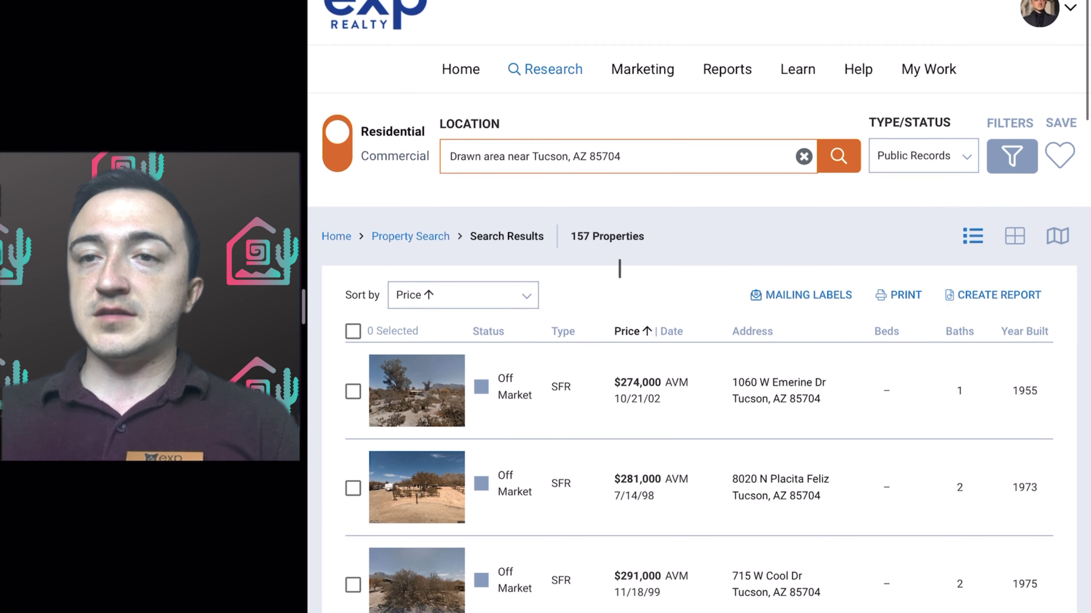
- Open the mailing labels options for the listed properties
{"action": "left_click", "coordinate": [803, 285]}
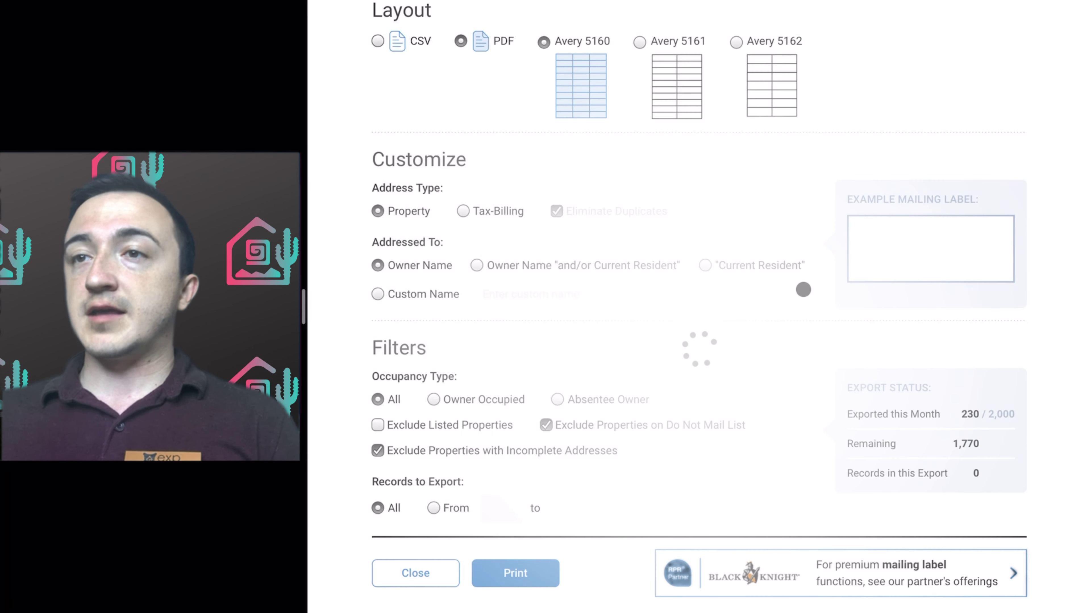